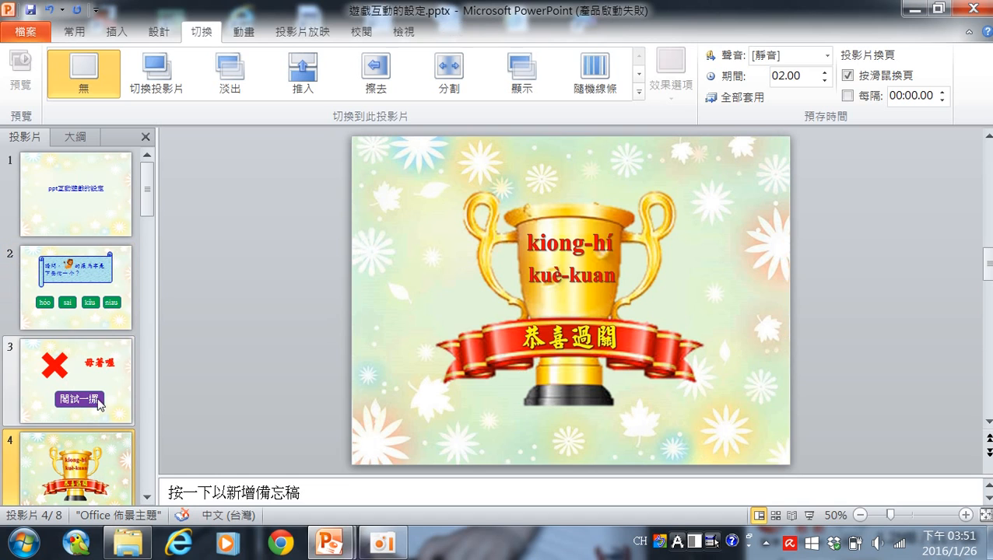
Step: Insert the audio file beginning "請問，這隻動物的" from the 素材 folder on slide 2, the lion question
scroll(289, 270, down, 3)
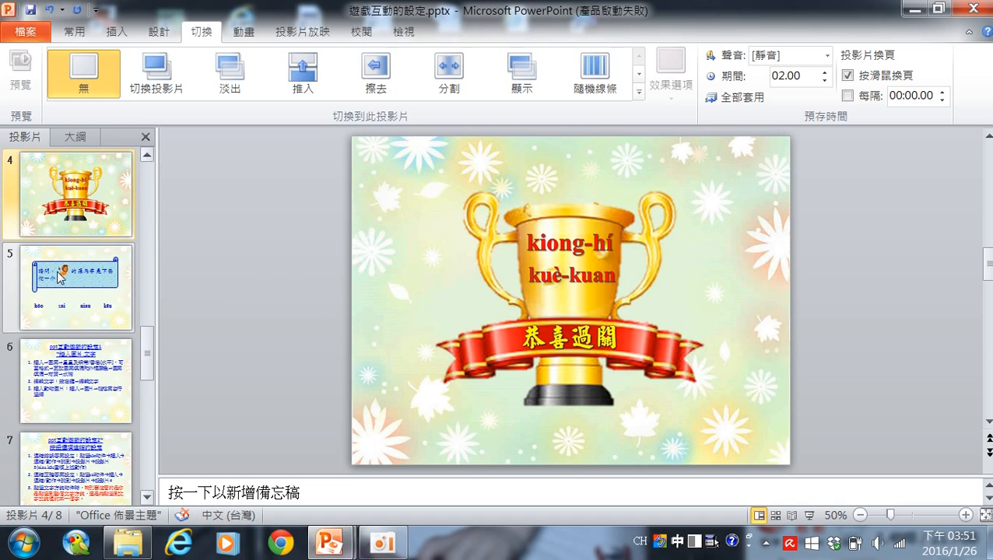
scroll(126, 272, up, 2)
click(86, 299)
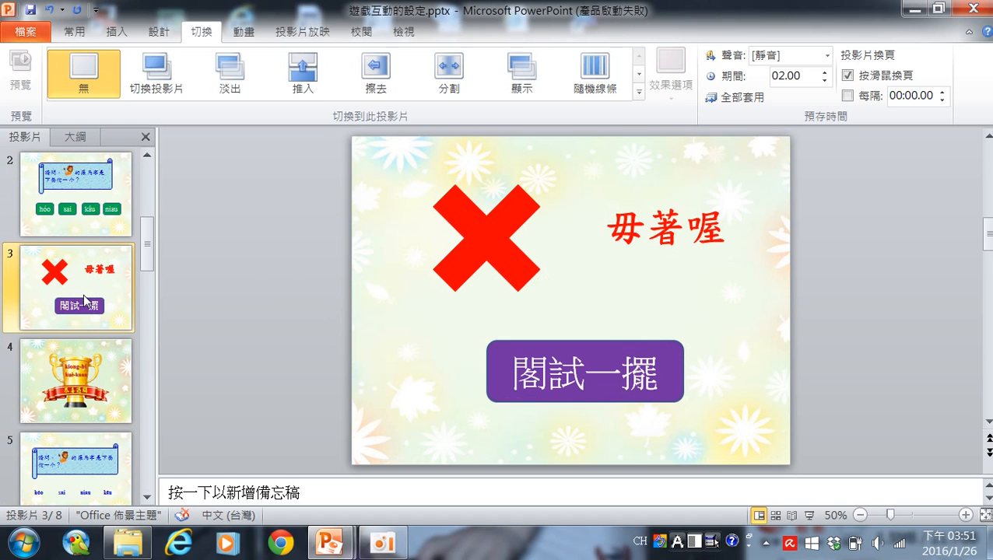
click(78, 194)
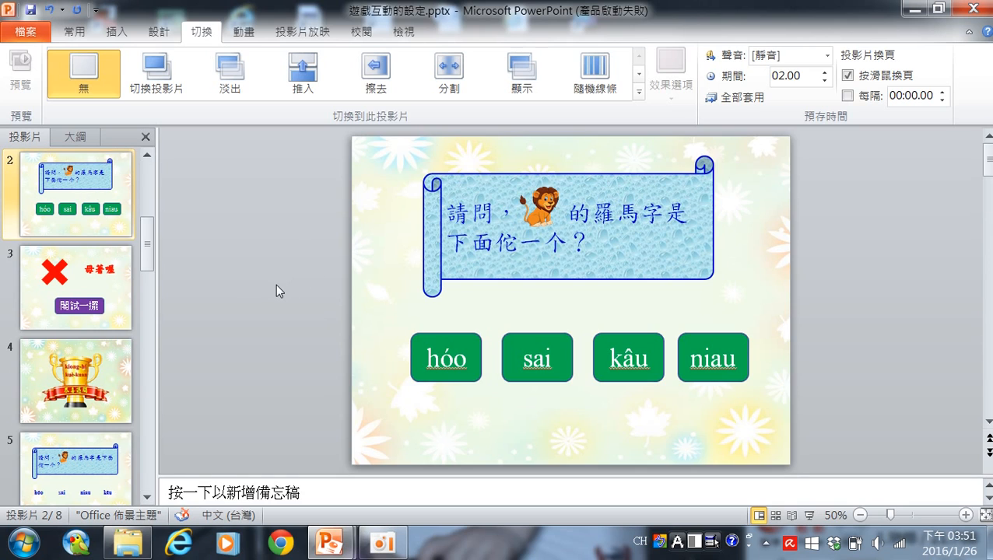
scroll(275, 284, up, 1)
click(97, 286)
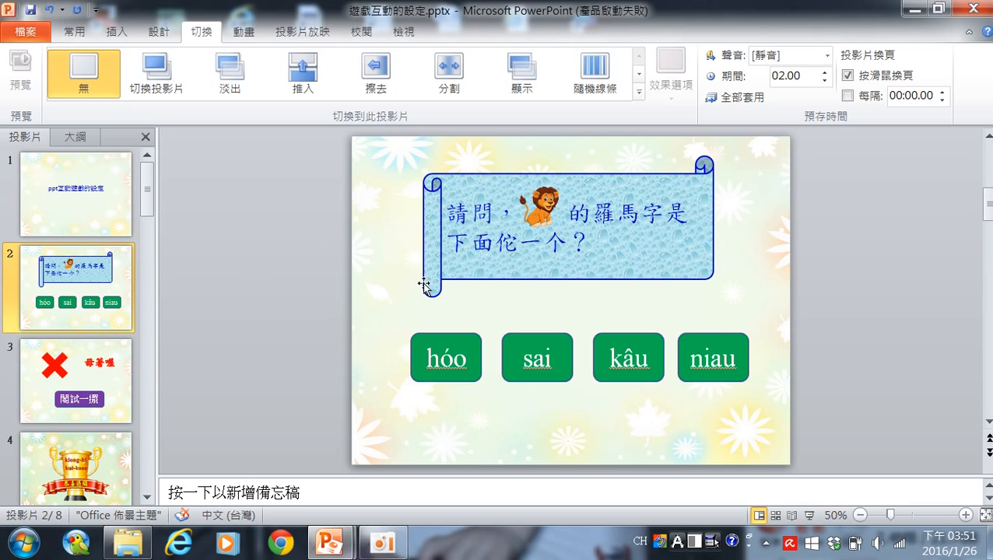
click(117, 31)
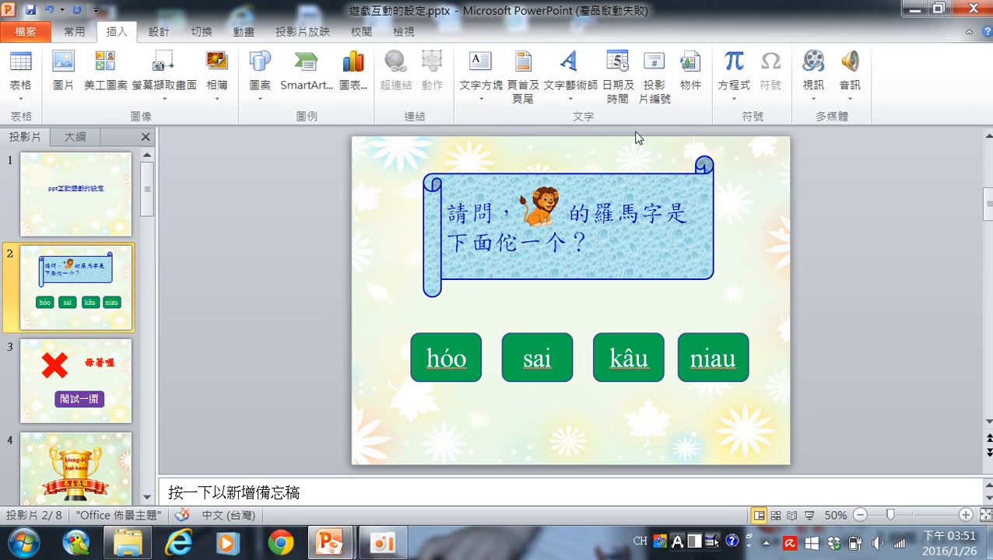
click(849, 92)
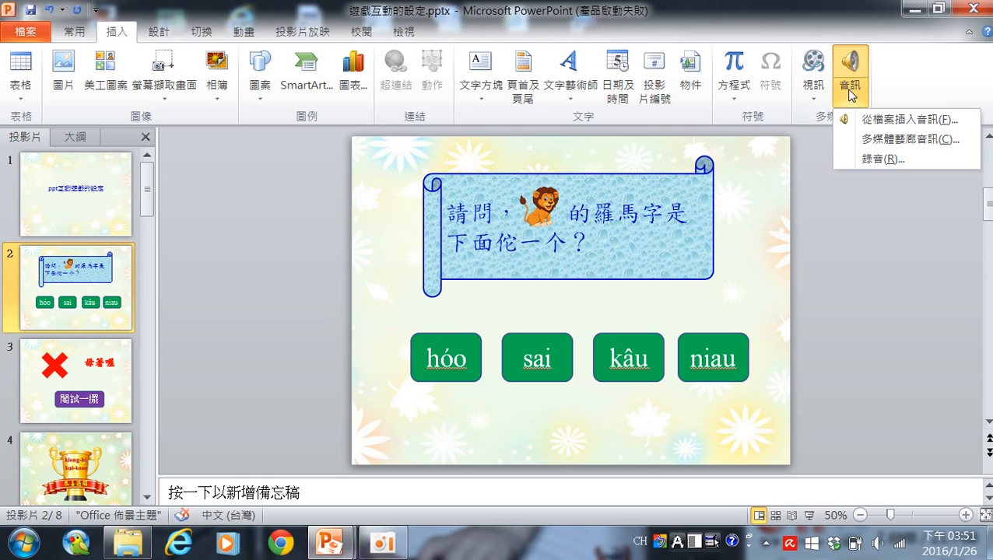
click(911, 120)
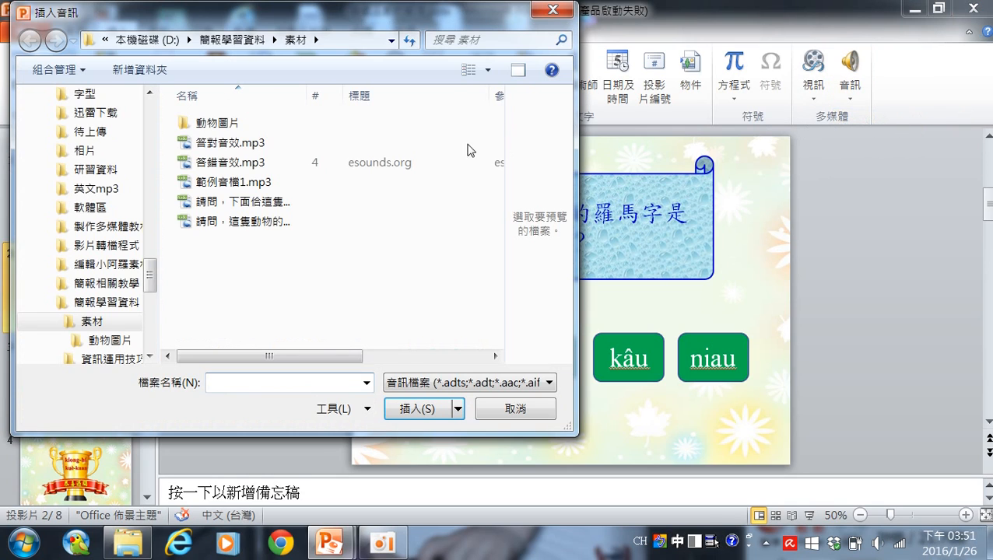
click(244, 222)
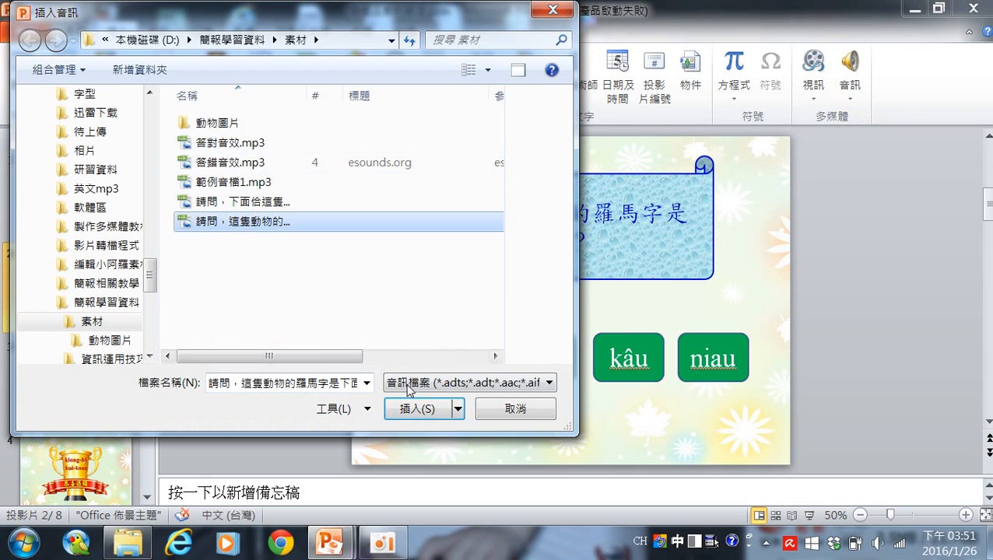
click(417, 409)
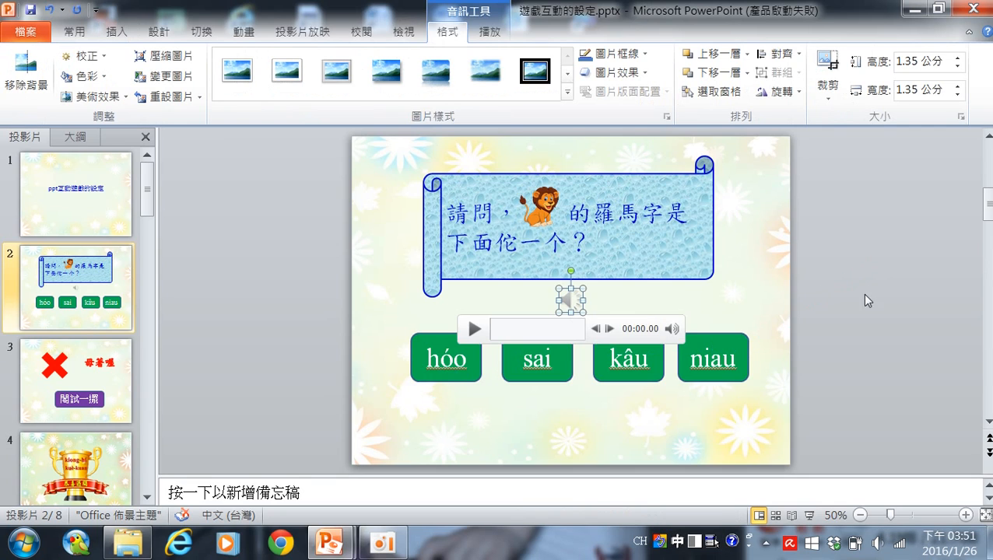
Step: Play the inserted question audio and place its speaker icon on the right edge of the blue scroll, level with the first text line
drag(570, 300, 702, 248)
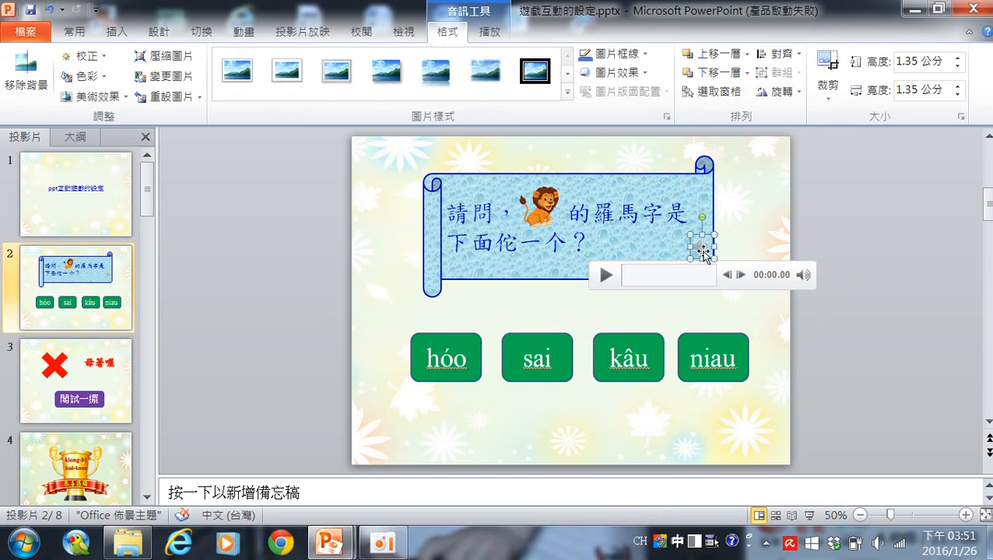
click(606, 276)
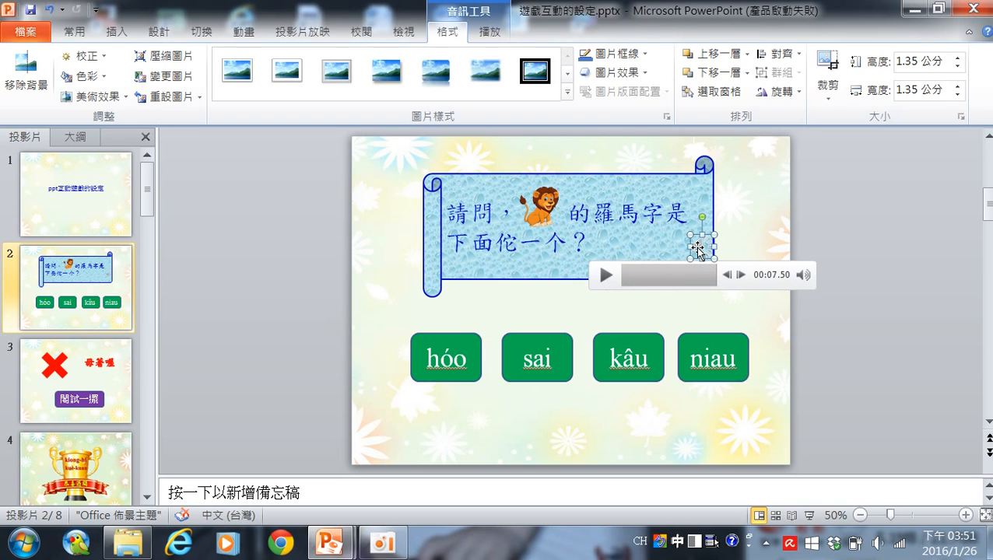
drag(710, 247, 710, 208)
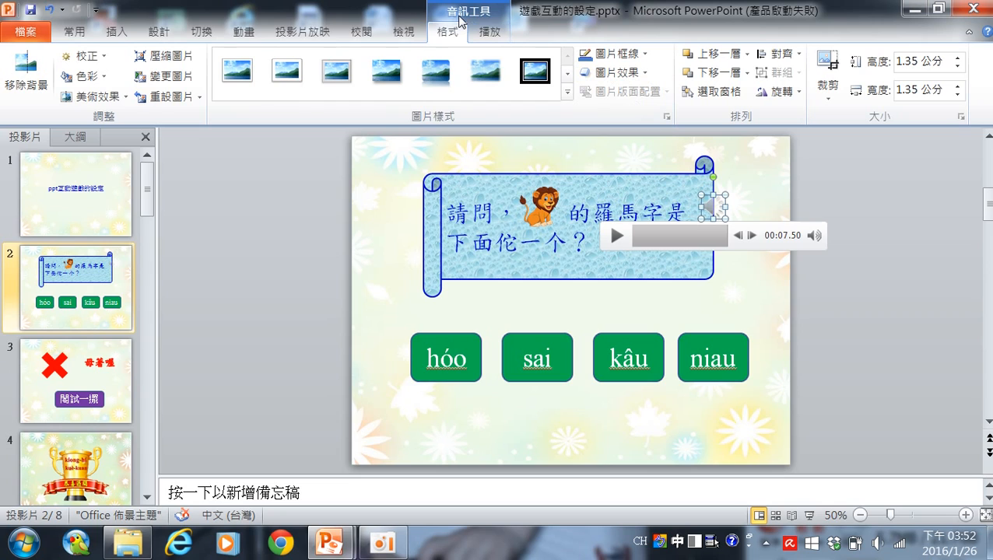
Step: Set the question audio to start with 跨投影片播放 and test slide 2 in the slide show
click(497, 38)
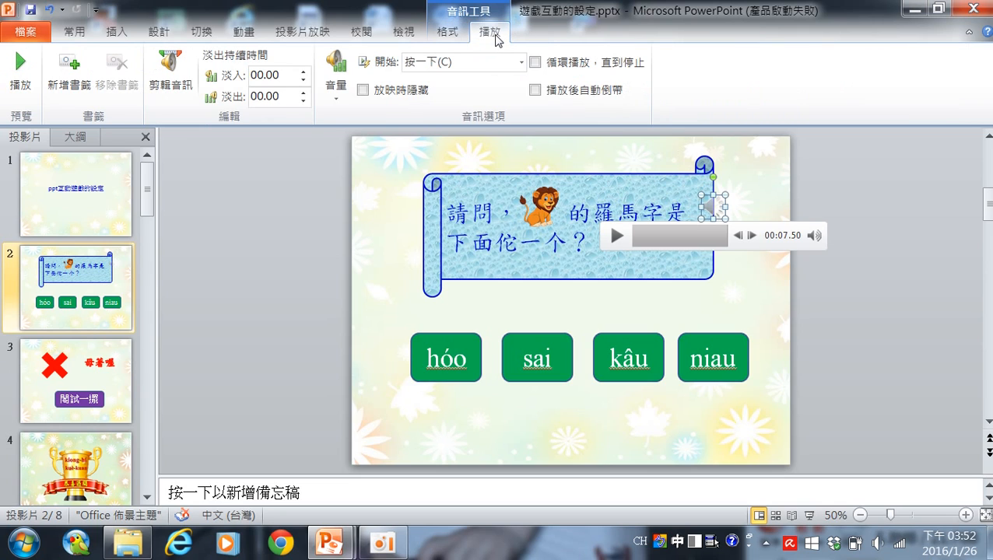
click(519, 66)
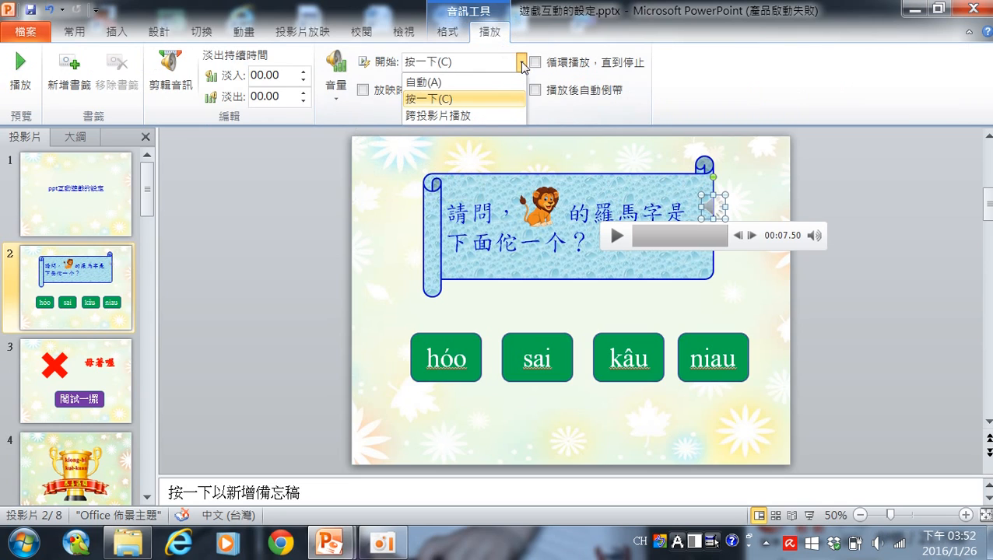
click(447, 116)
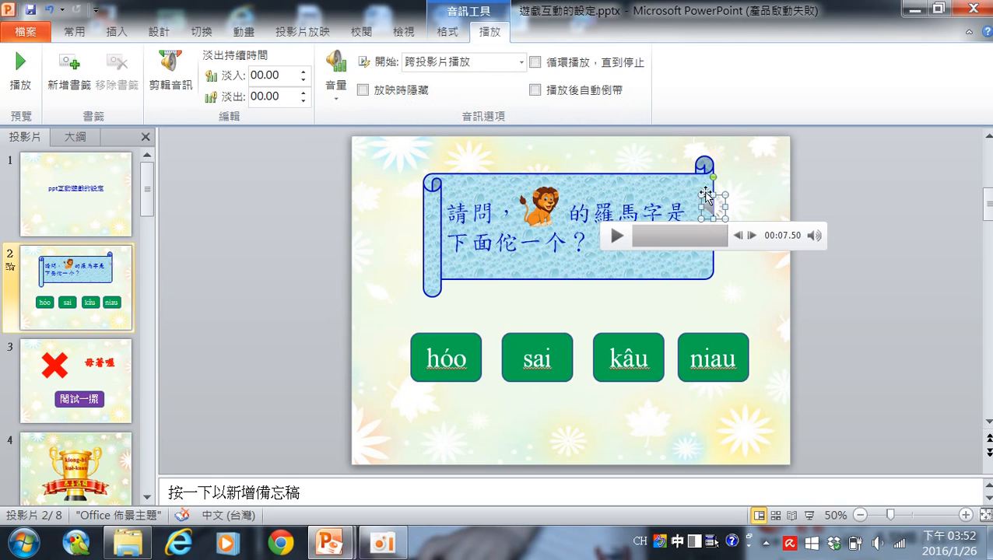
click(809, 516)
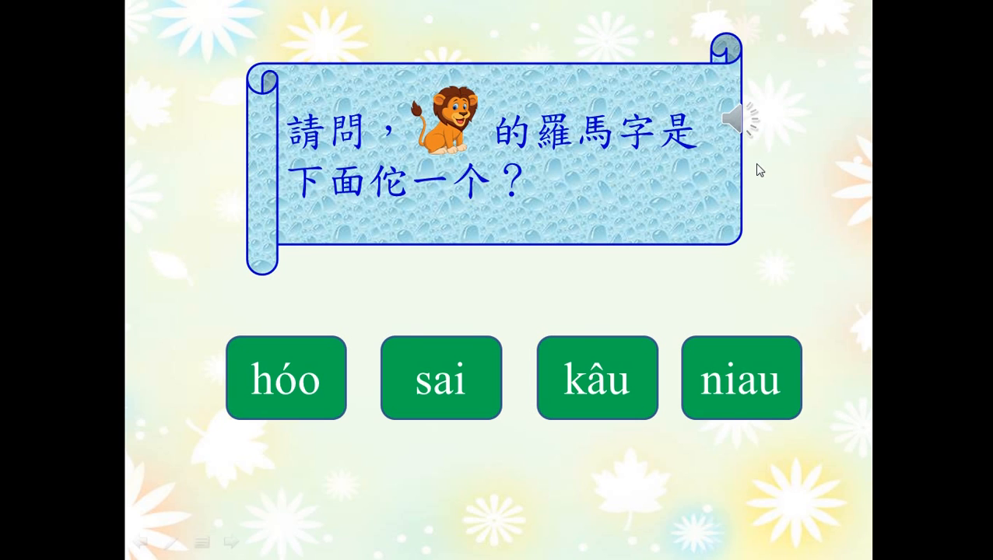
key(Escape)
Step: Hide the question audio's icon during the show (放映時隱藏) and check slide 2 in the slide show
click(362, 91)
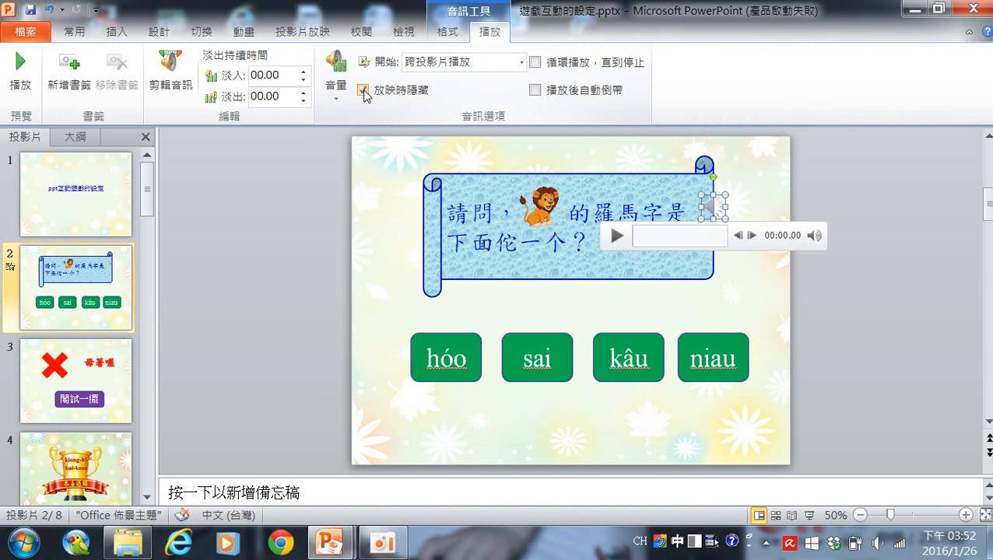
click(807, 517)
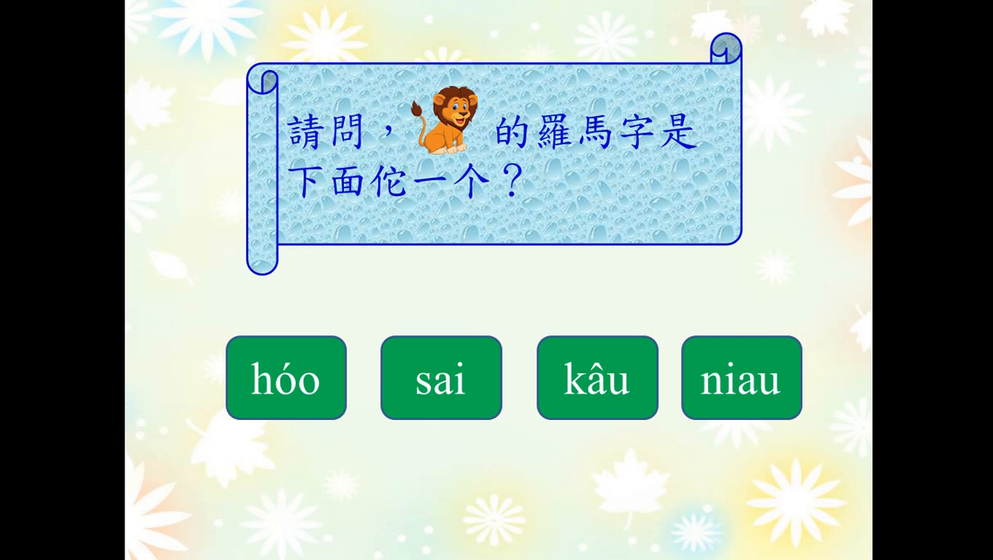
key(Escape)
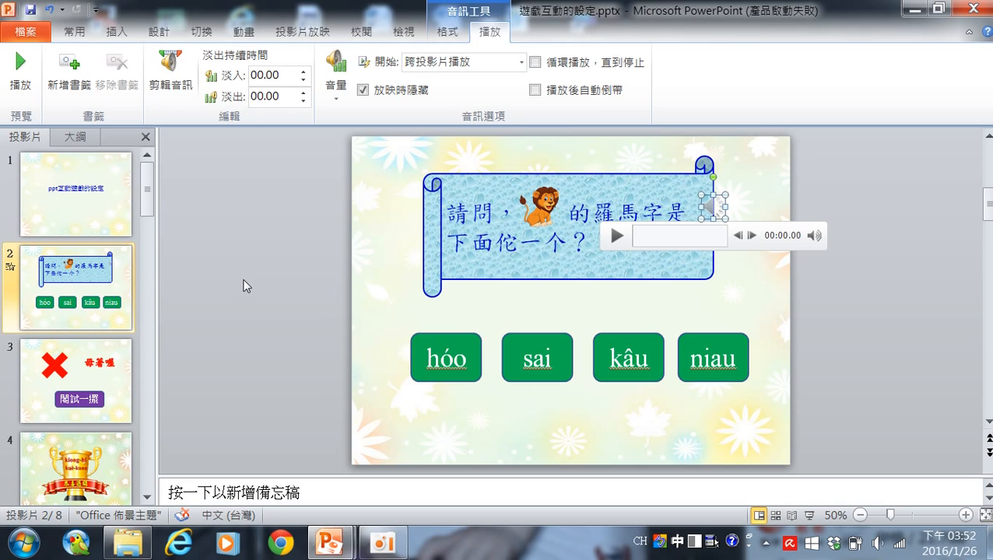
Step: Set the transition sound of slide 3, the wrong-answer slide, to explode.wav and test it in the slide show
click(66, 380)
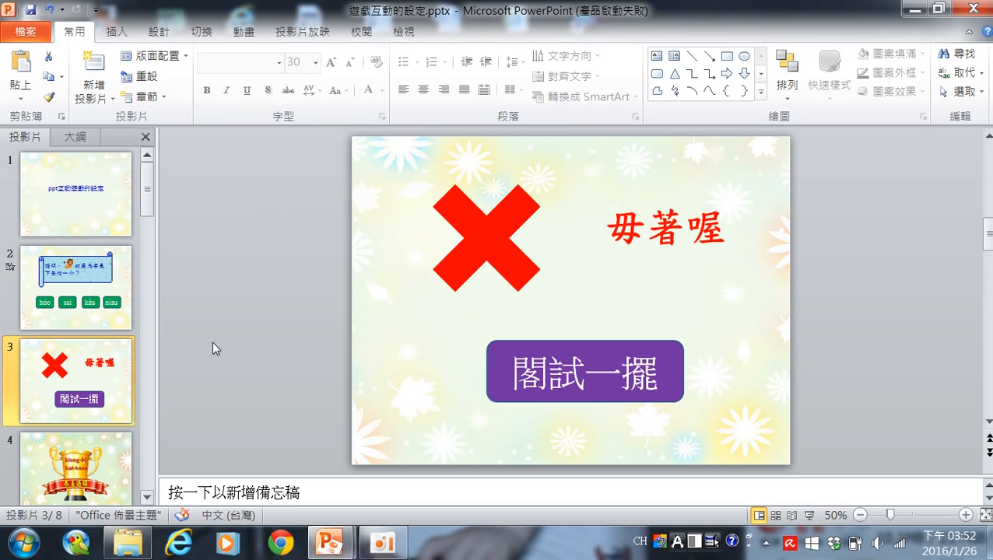
click(201, 33)
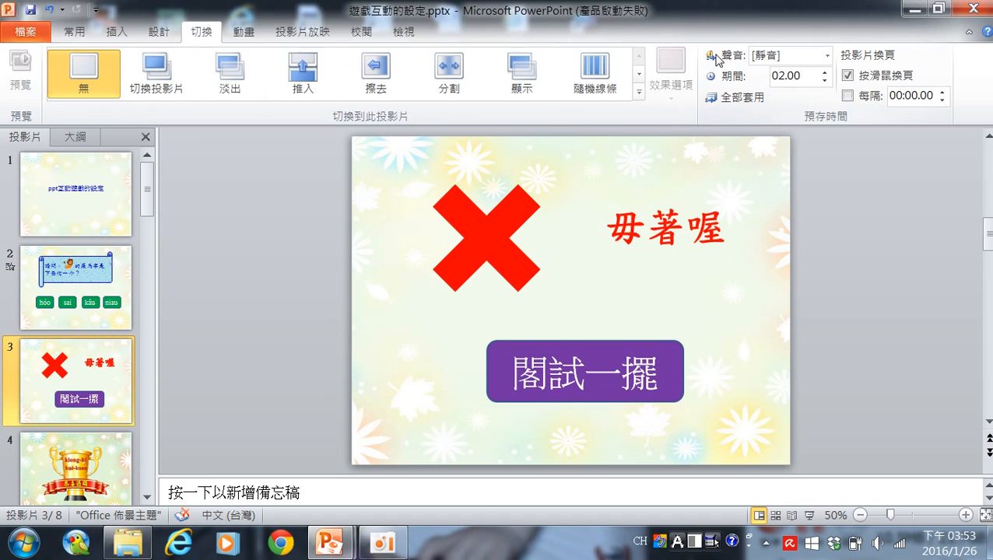
click(827, 55)
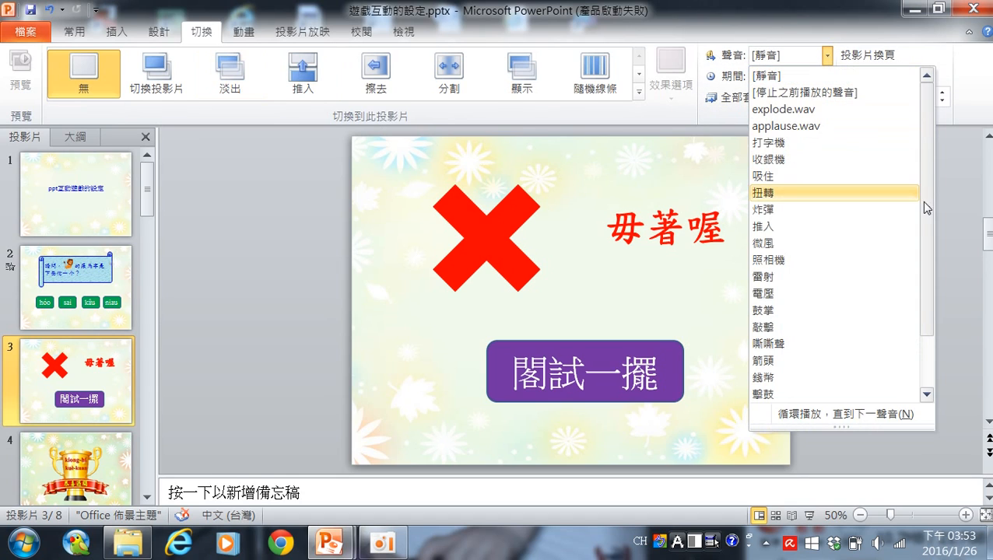
scroll(924, 218, down, 1)
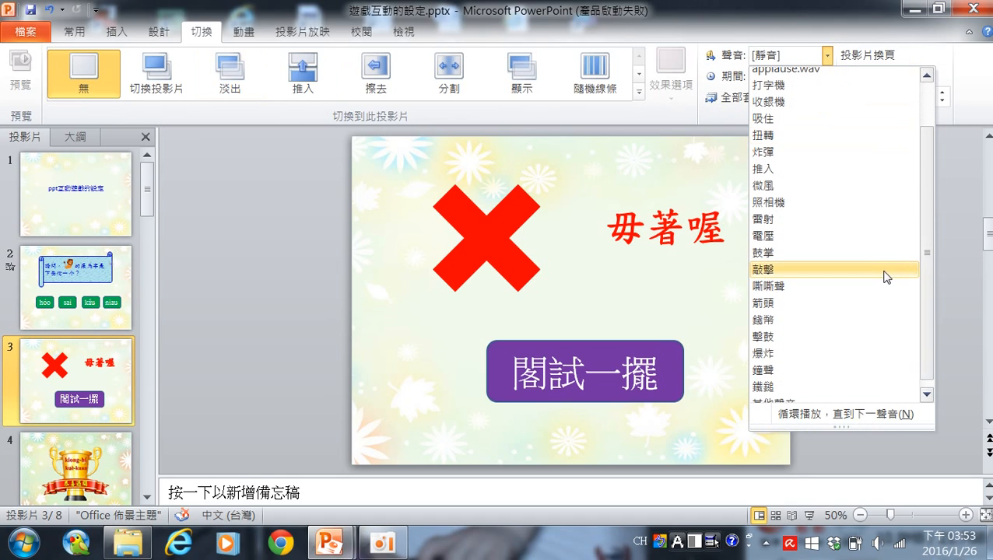
click(792, 362)
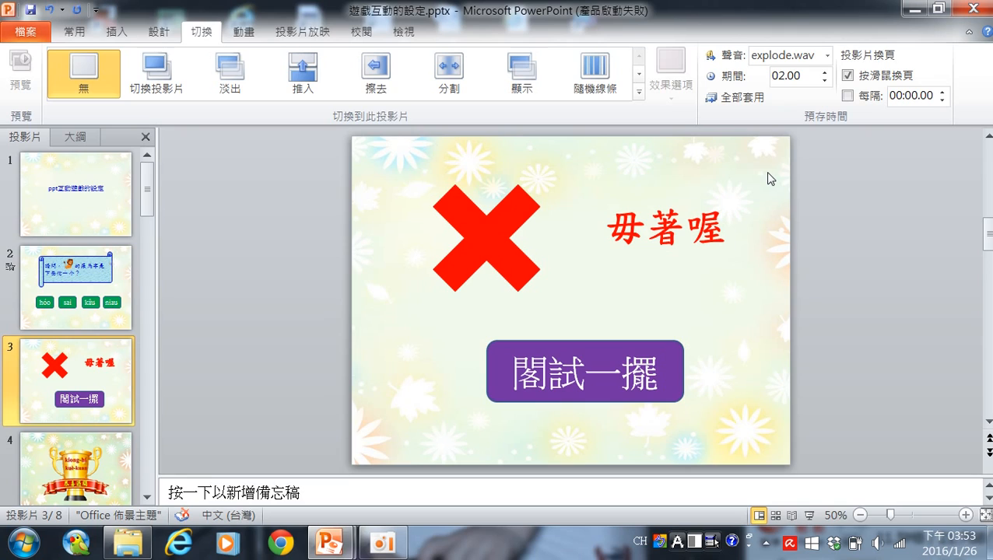
click(812, 517)
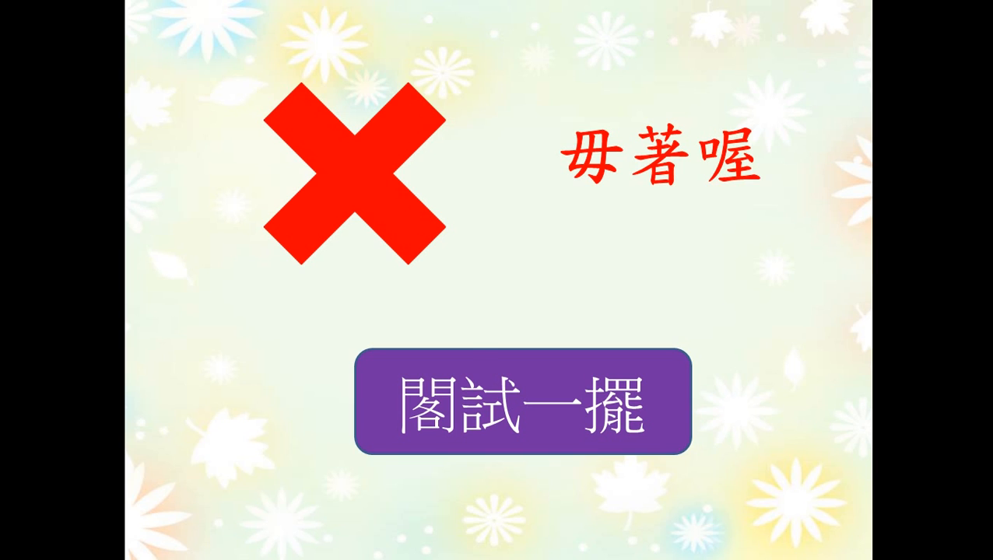
key(Escape)
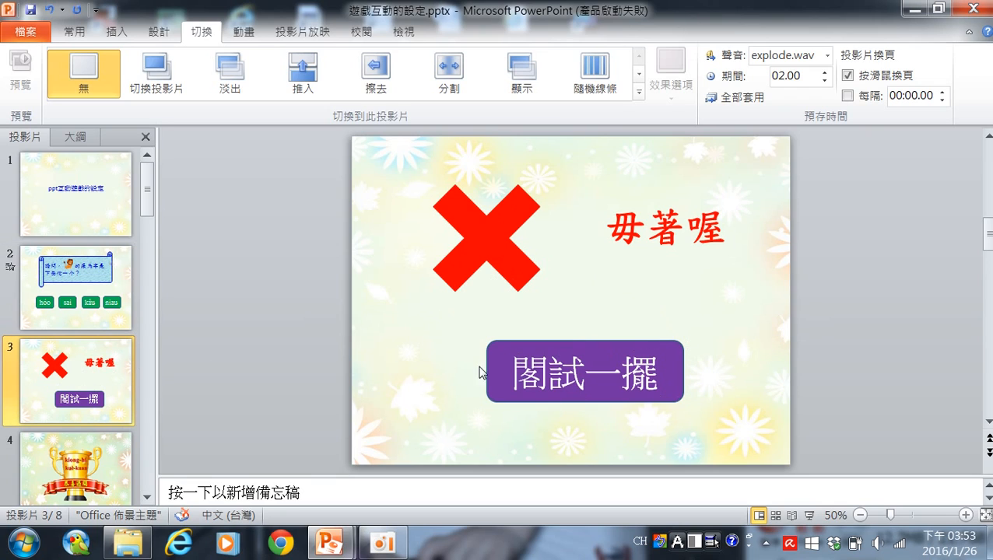
Step: Search the clip-art audio for 鼓掌, insert the Claps Cheers sound on trophy slide 4 and play it
click(105, 459)
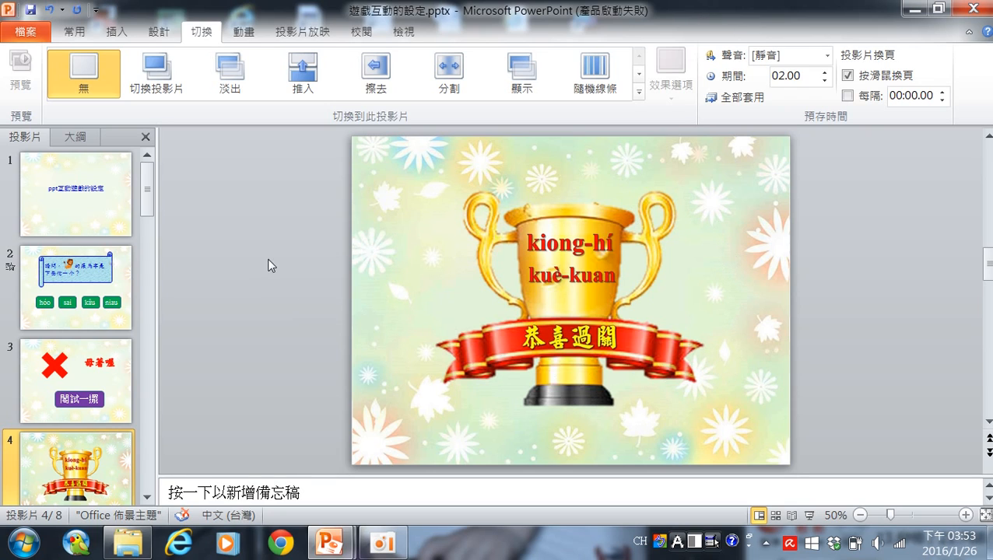
click(118, 31)
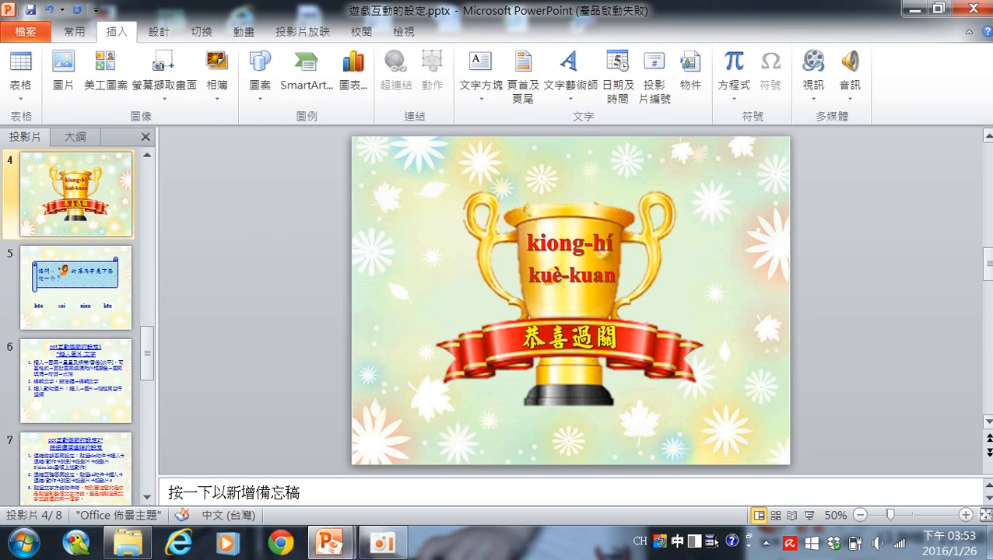
click(850, 97)
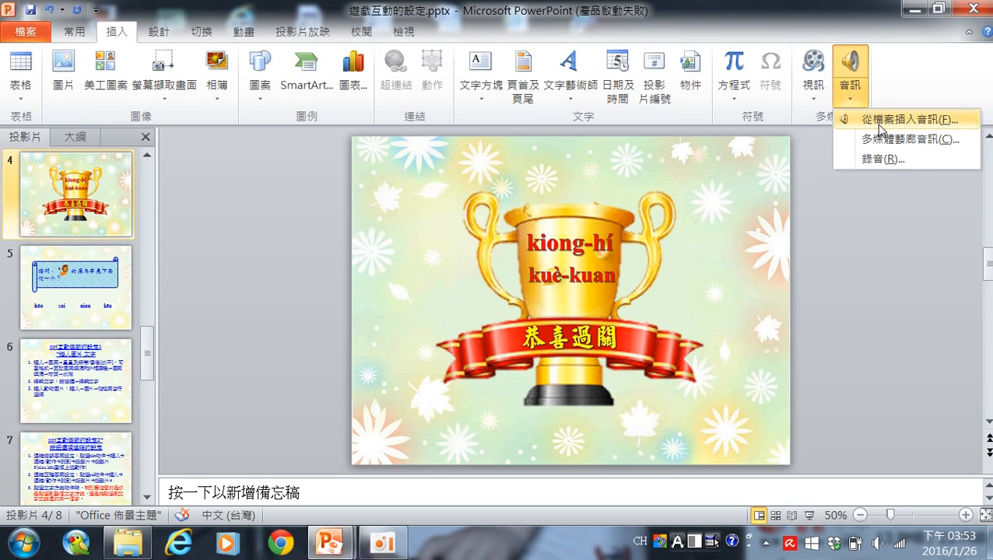
click(908, 140)
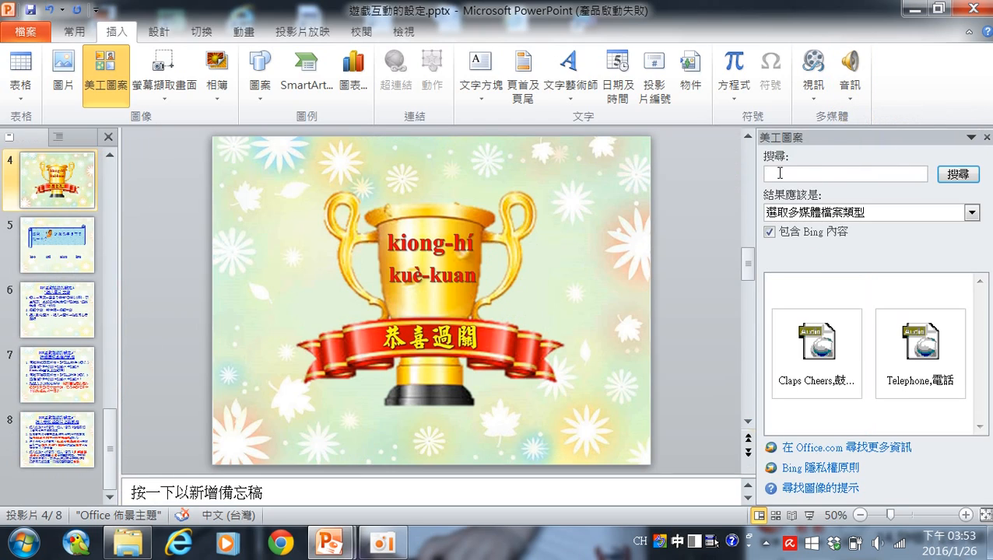
text(ㄍㄨ)
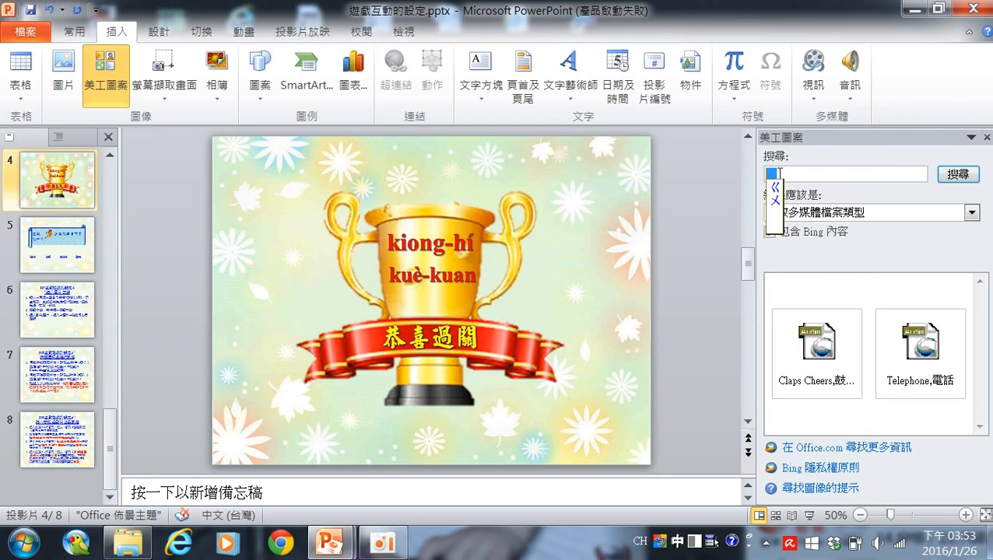
text(ˇㄓㄤˇ)
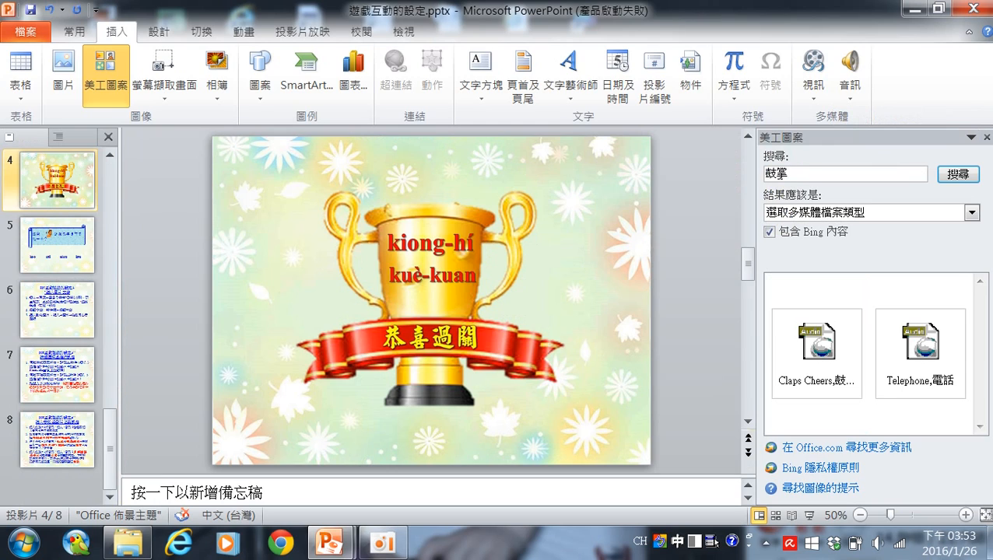
key(Return)
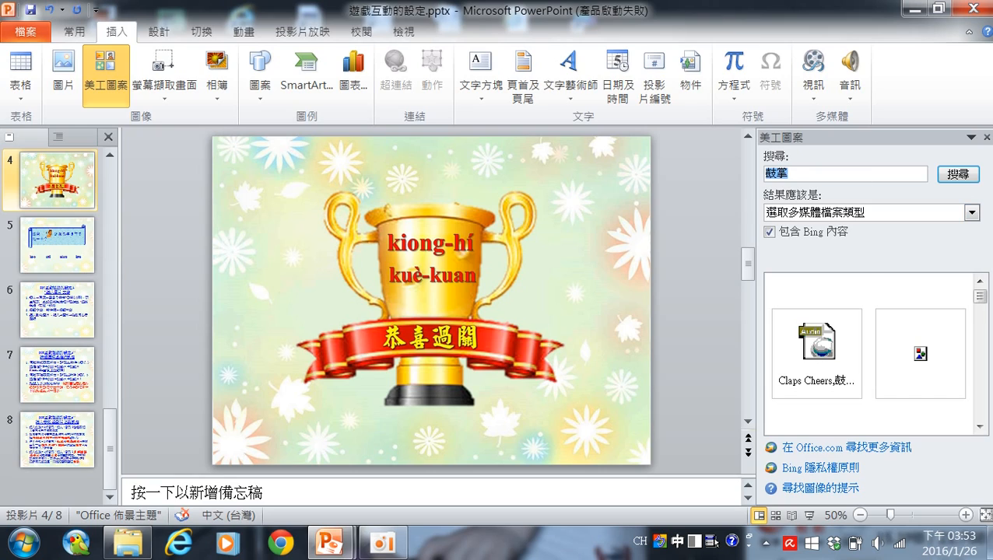
click(830, 386)
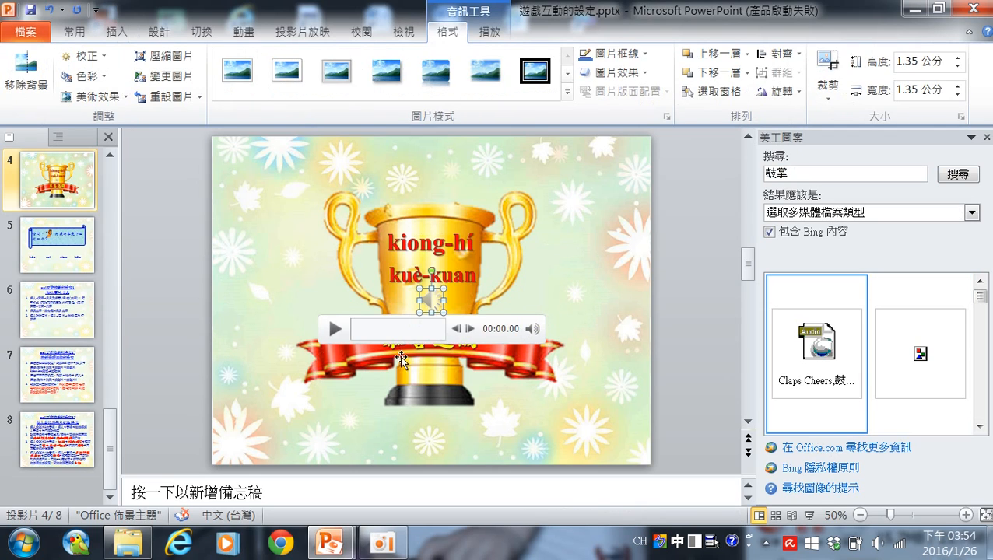
click(335, 330)
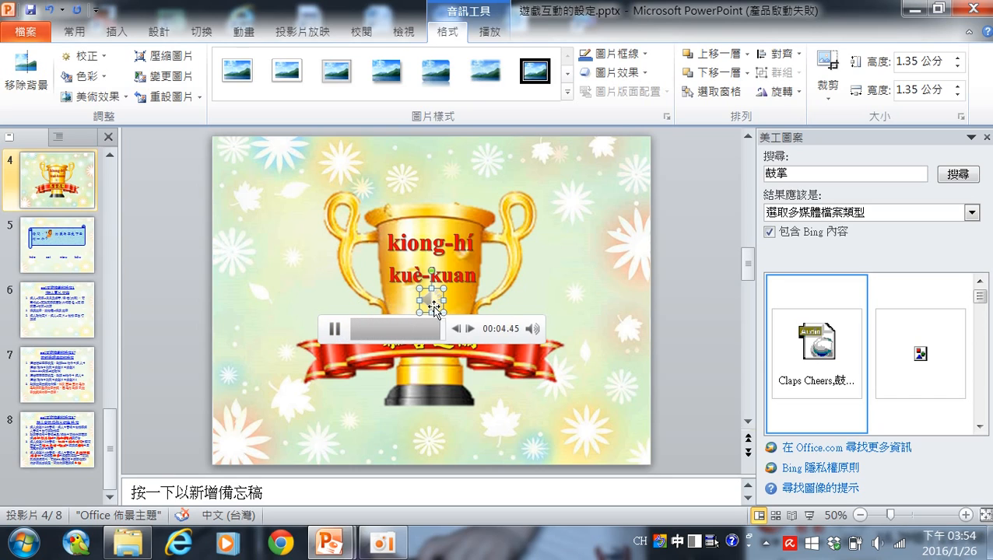
Step: Move the applause audio icon above the trophy's right handle on slide 4 and set it to start automatically (自動)
drag(432, 307, 584, 191)
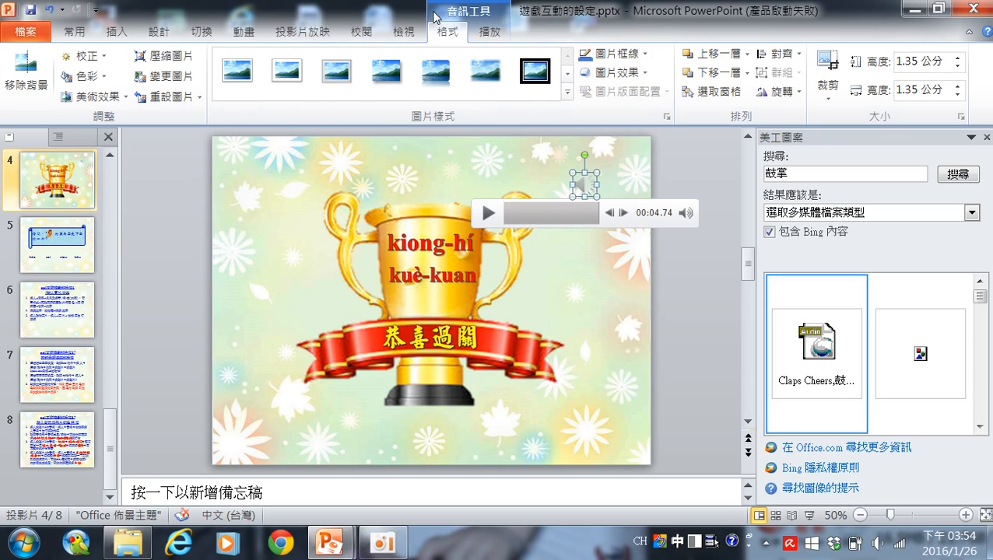
click(494, 34)
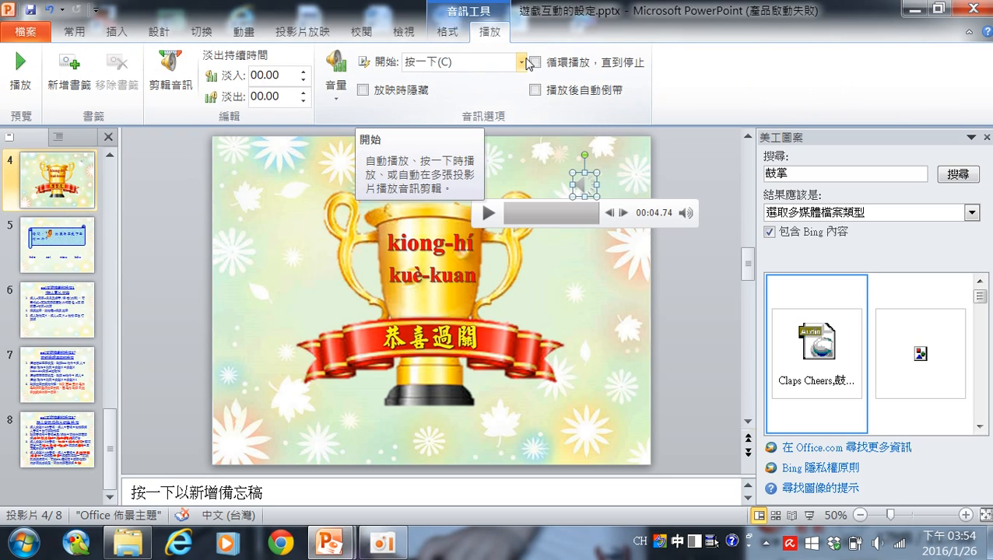
click(520, 63)
click(432, 82)
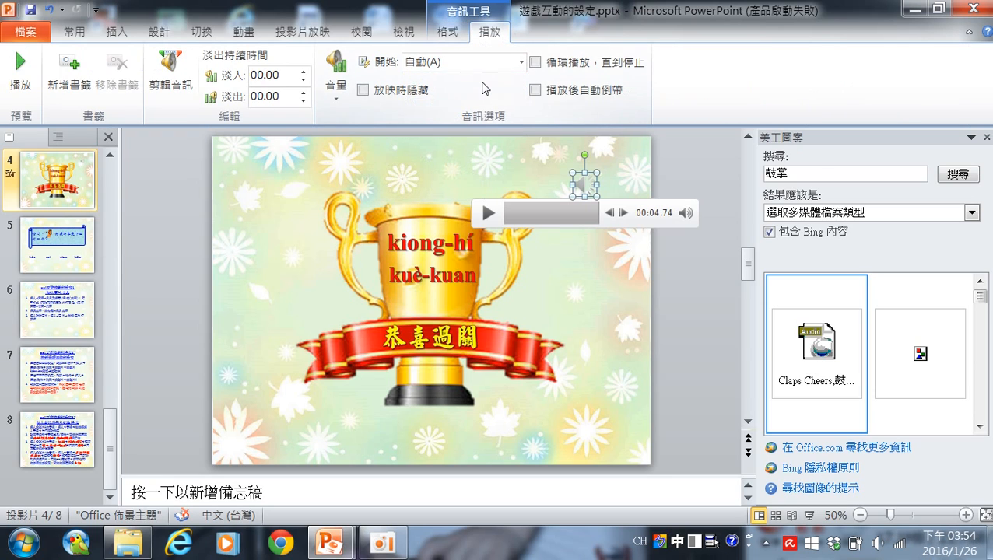
click(519, 62)
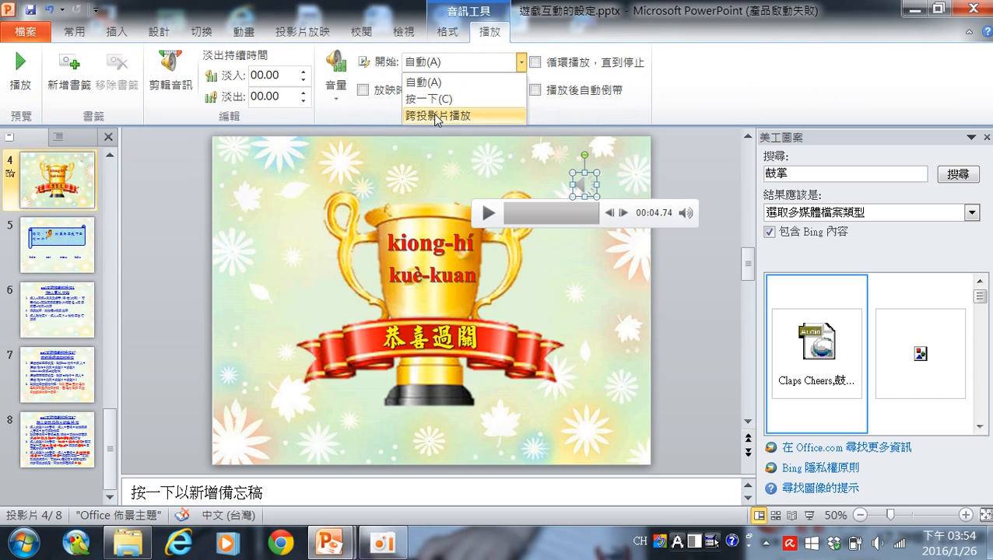
click(480, 83)
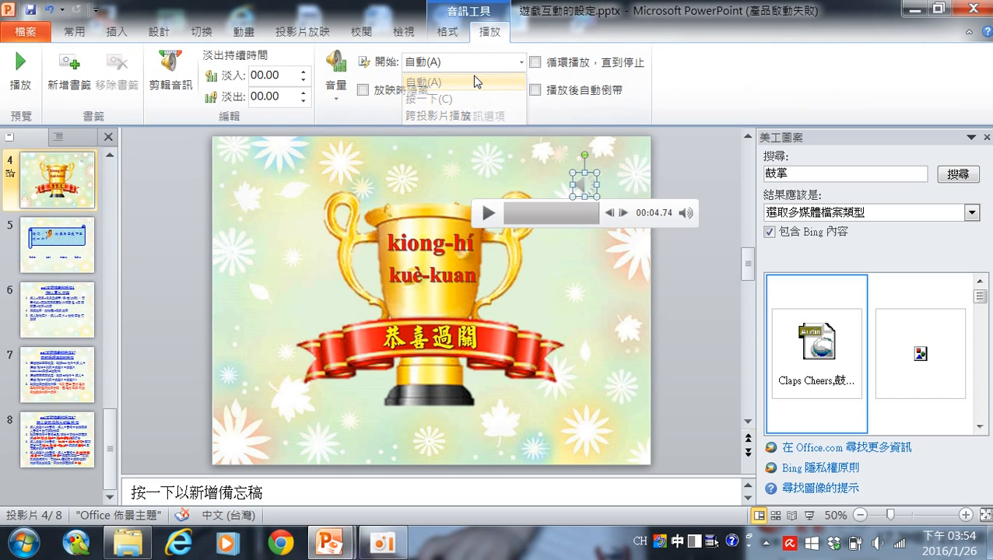
Step: Hide the applause audio's icon during the show (放映時隱藏) and test slide 4 in the slide show
click(363, 91)
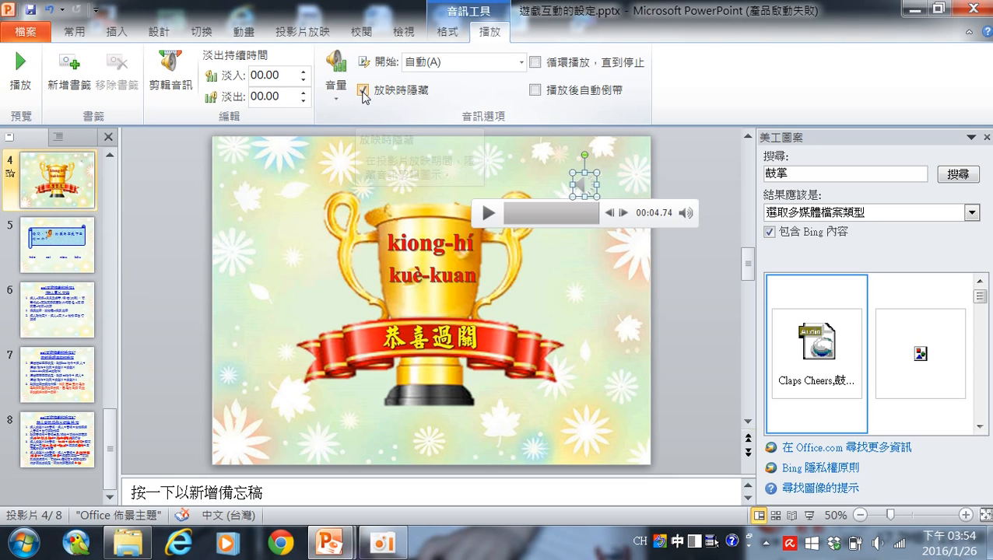
click(672, 331)
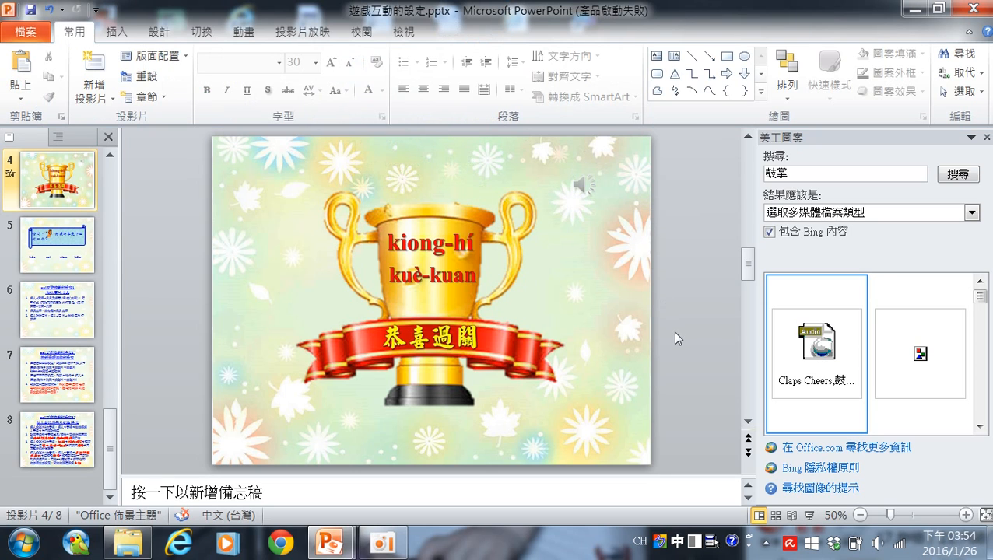
click(808, 515)
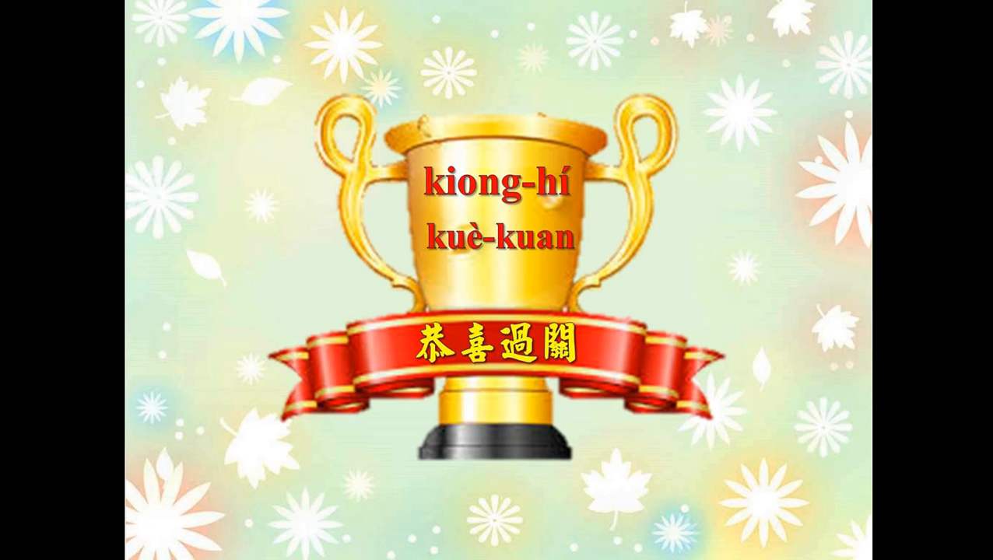
key(Escape)
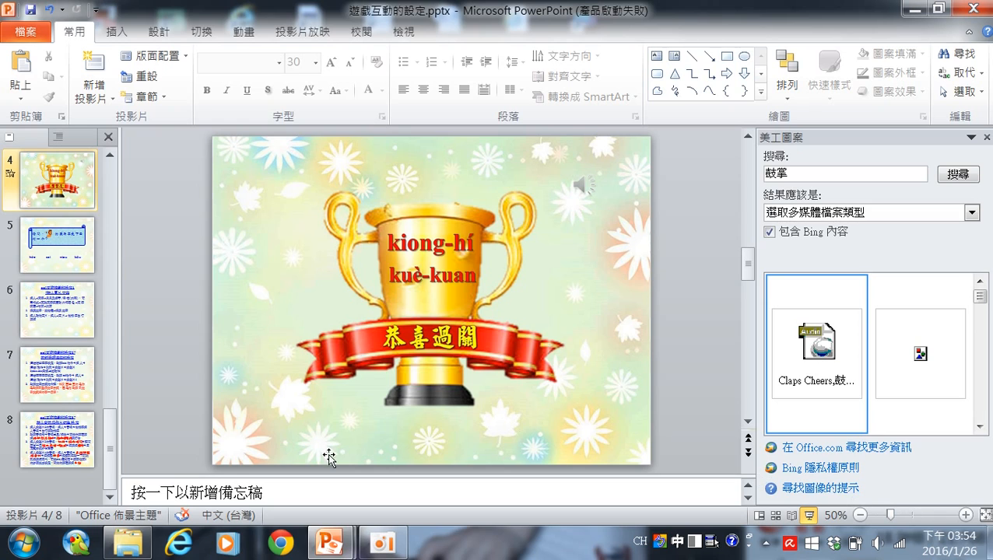
Step: Return to question slide 2 and start the slide show from there to test the quiz
scroll(137, 338, up, 2)
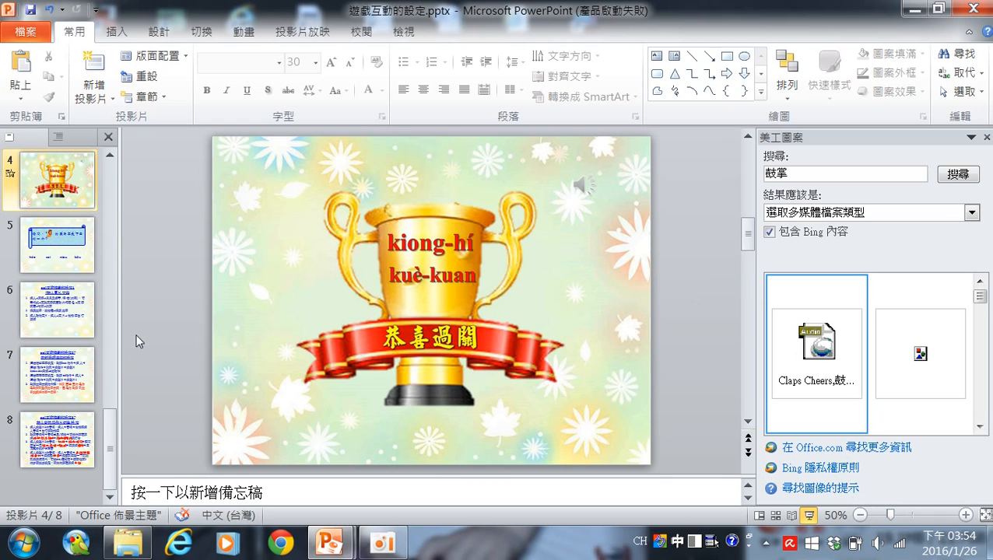
click(67, 188)
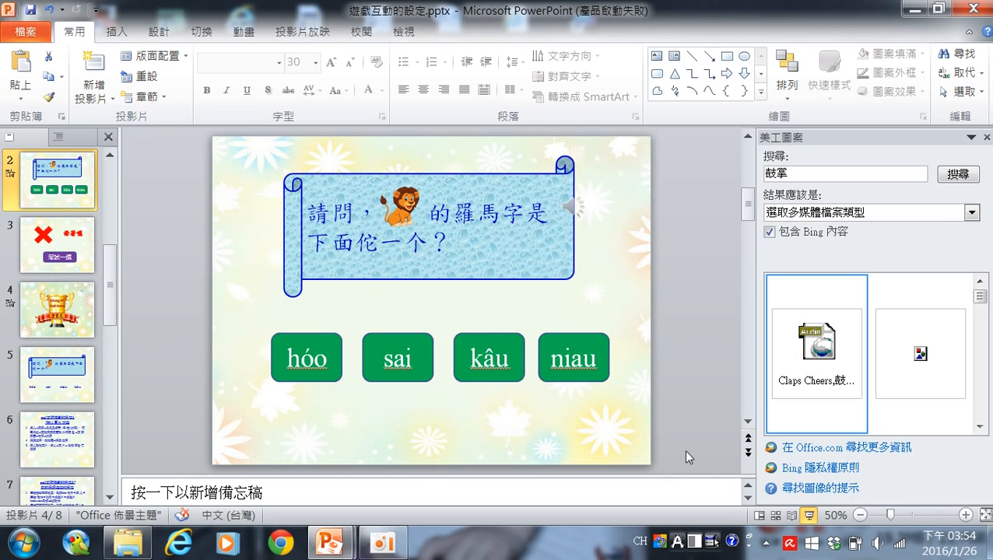
click(809, 515)
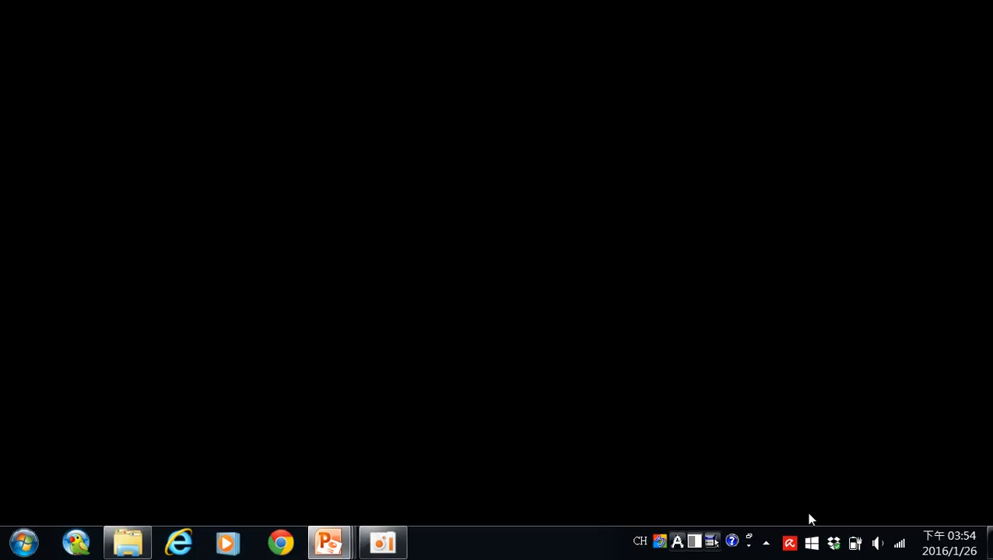